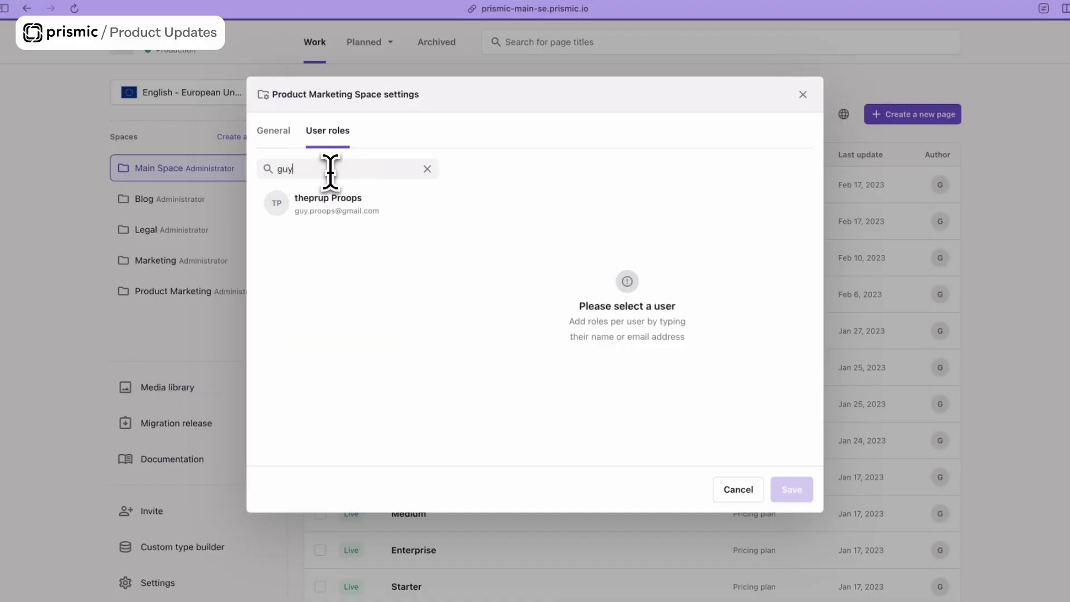
Add the found user to the Product Marketing space's user roles.
click(335, 207)
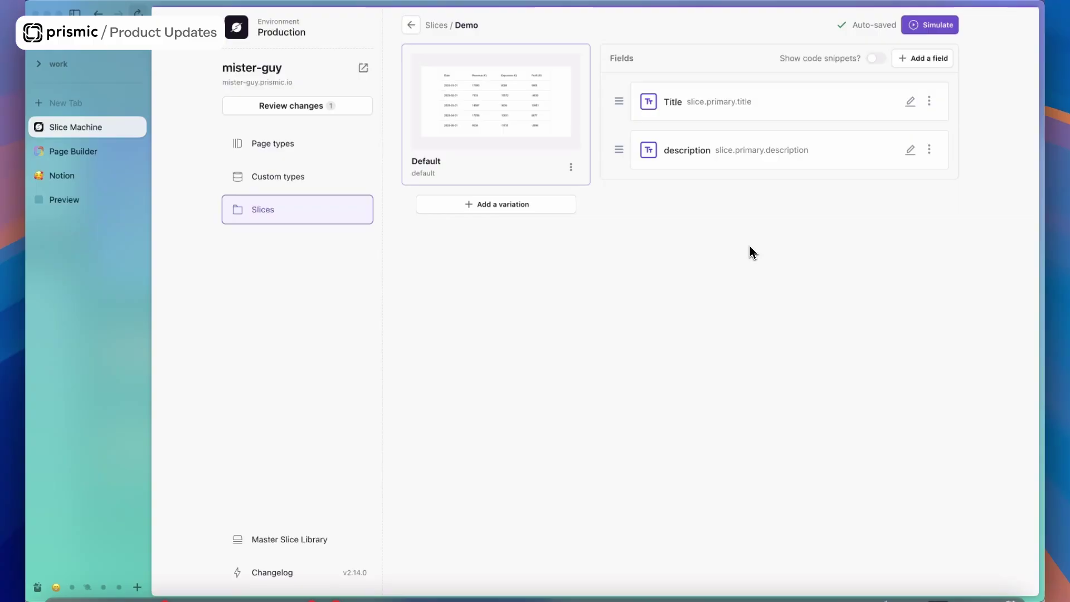
Add a Table field labelled 'Table' (API ID table) to the Demo slice and push it.
click(941, 69)
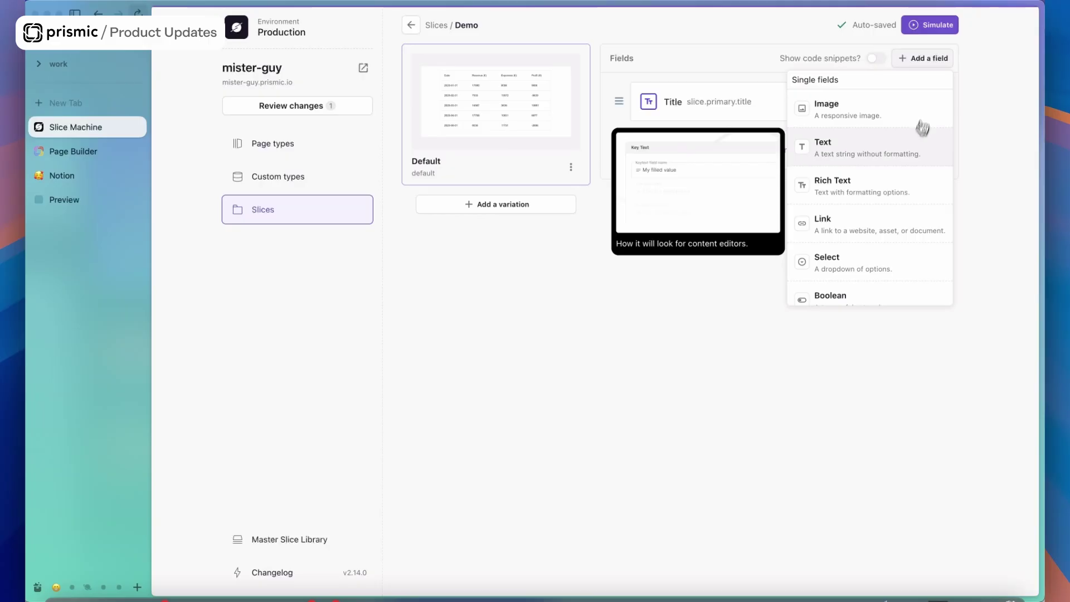
scroll(912, 162, down, 5)
scroll(912, 164, down, 3)
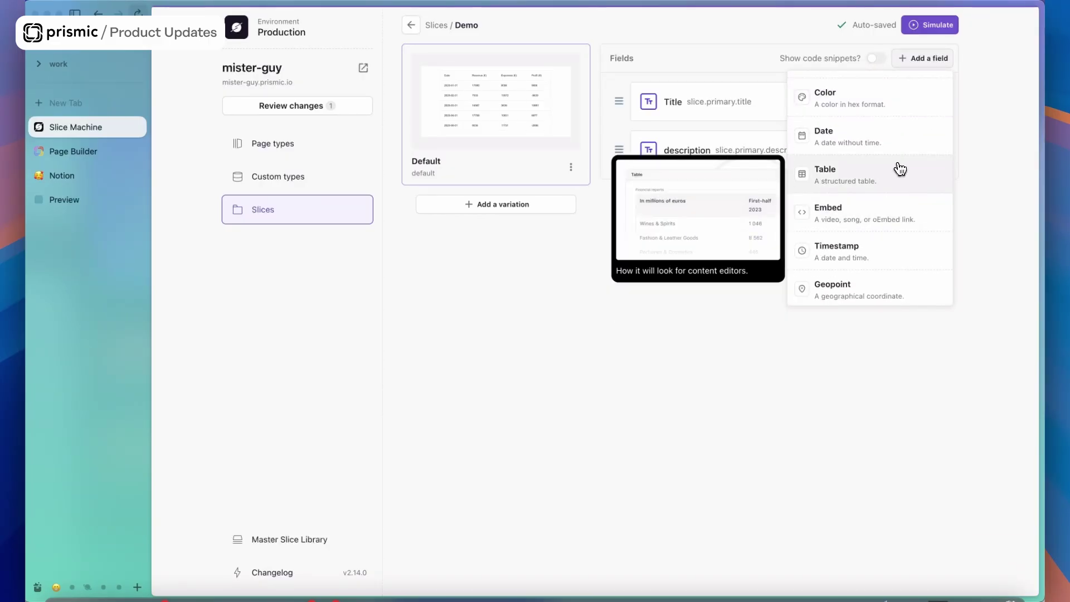
click(899, 169)
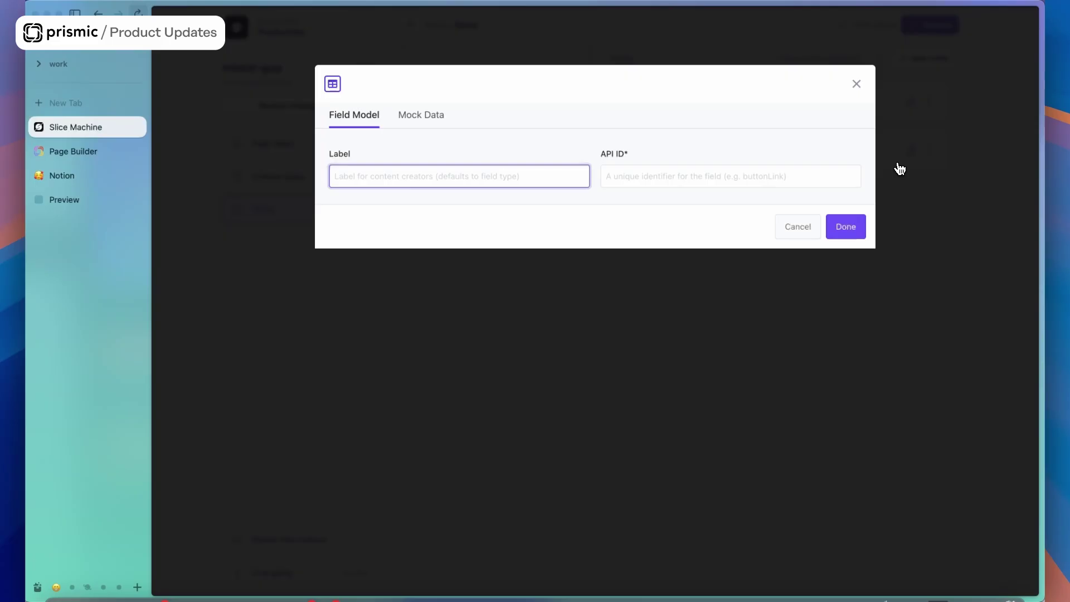
text(Table)
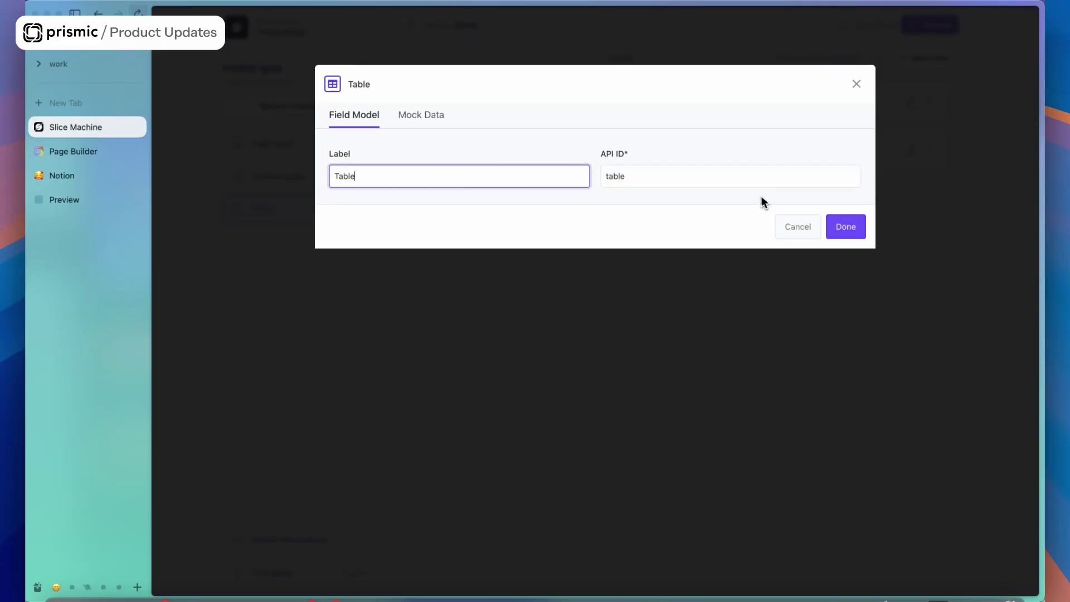
click(856, 234)
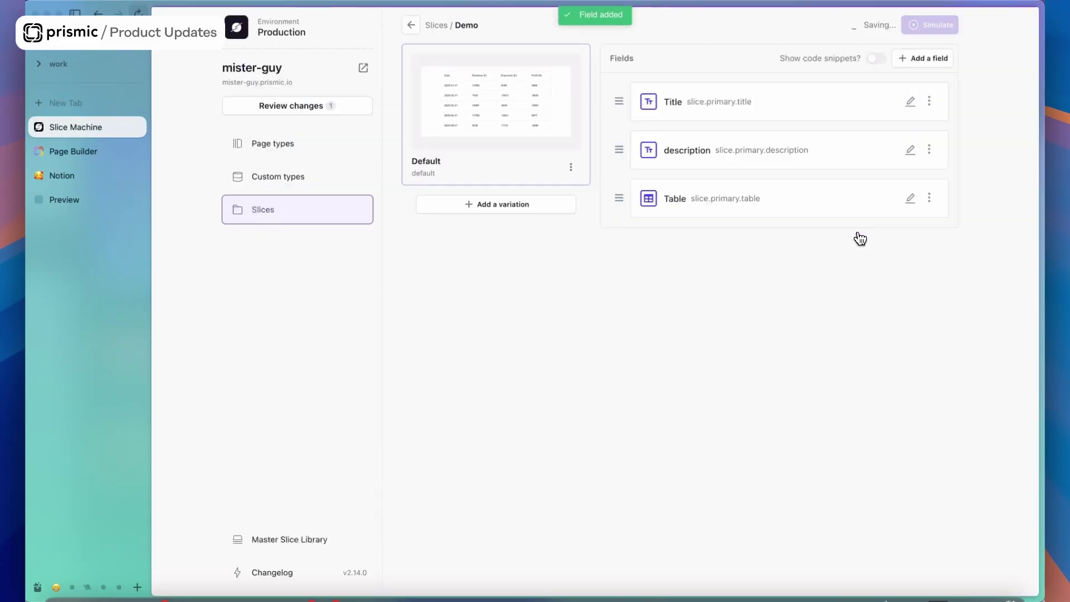
click(368, 111)
click(935, 28)
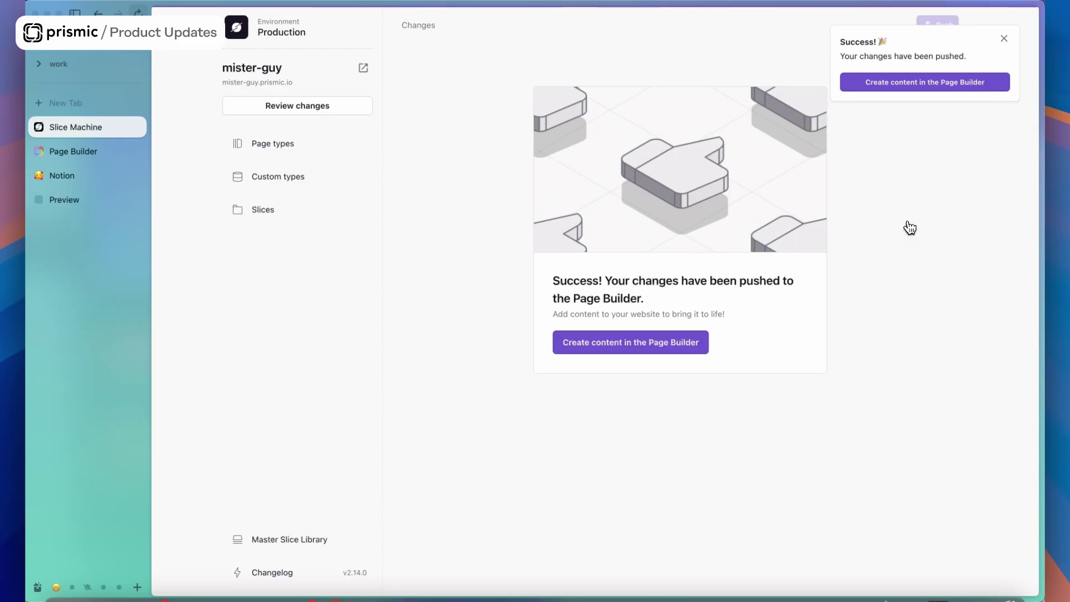
Enter October, 100 and 200 down the first column of the Demo page's empty table.
click(91, 156)
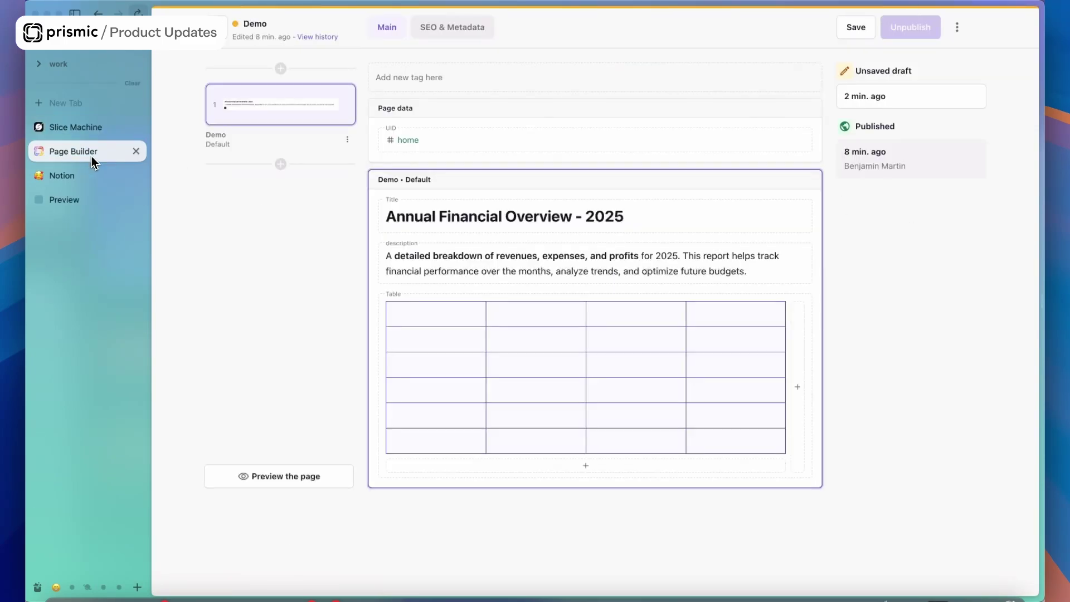
click(446, 325)
text(O)
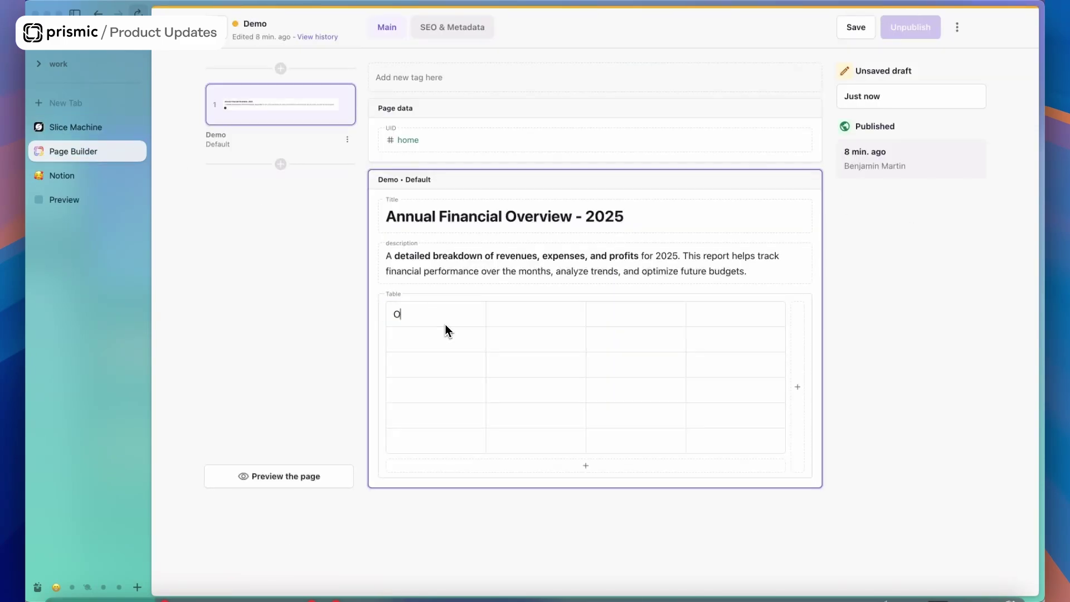
text(ctober)
click(454, 340)
text(100)
click(459, 368)
text(200)
click(96, 181)
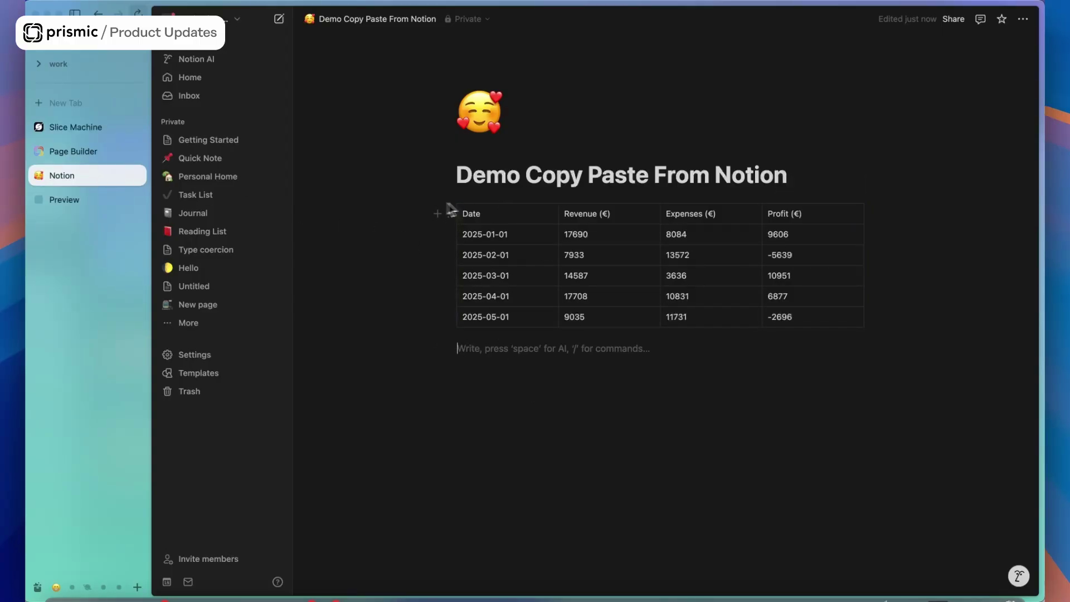
Select every cell of the Notion financial table and return to Prismic's page editor.
drag(851, 317, 498, 217)
key(super+c)
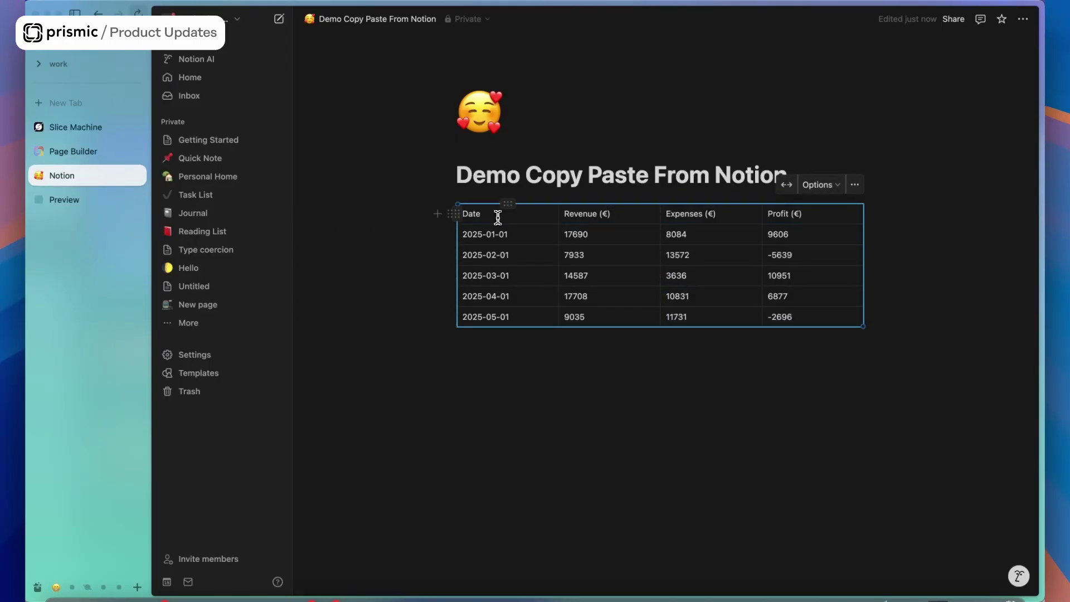
click(87, 162)
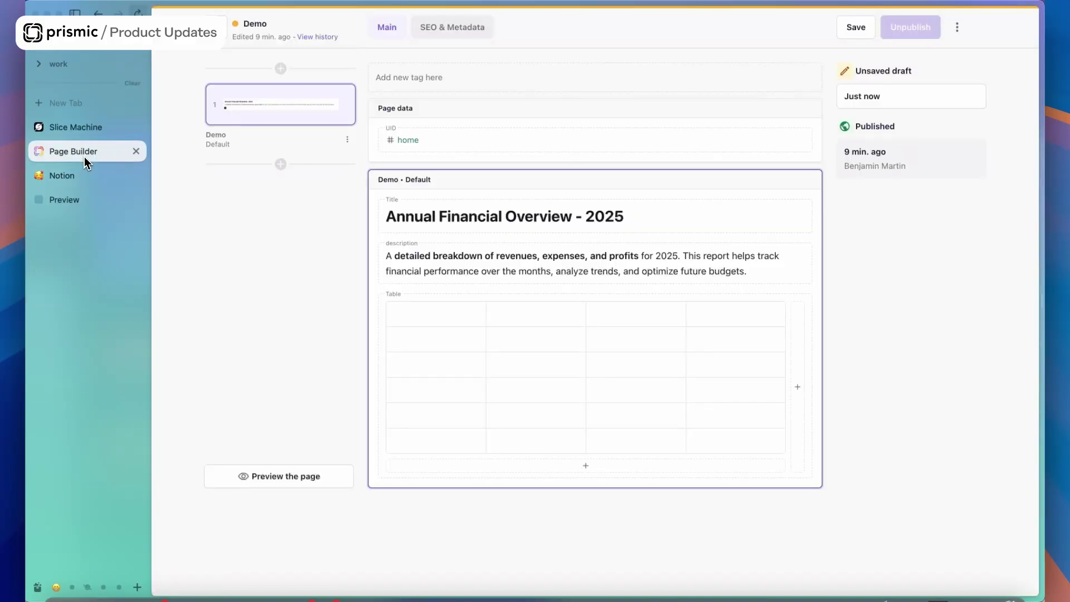
Paste the Notion financial data into the Demo table and make Date a header column.
key(super+v)
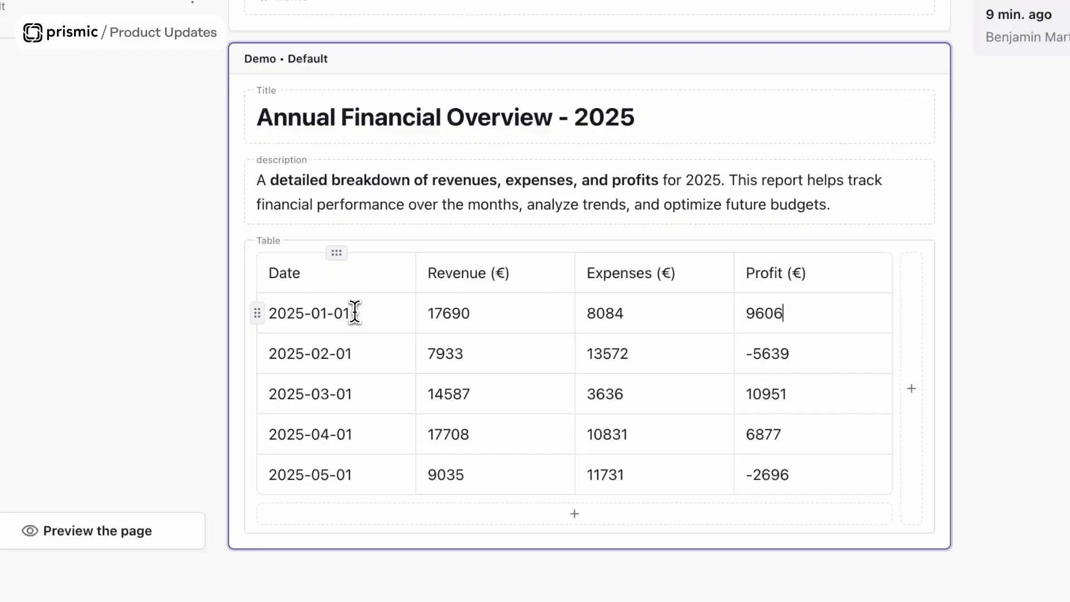
click(337, 257)
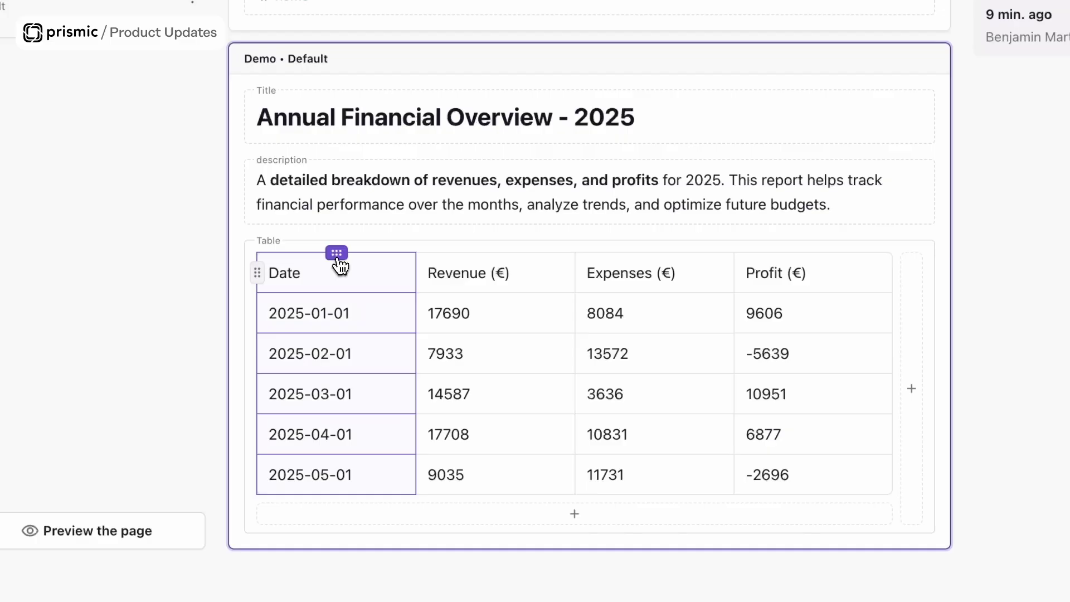
click(484, 293)
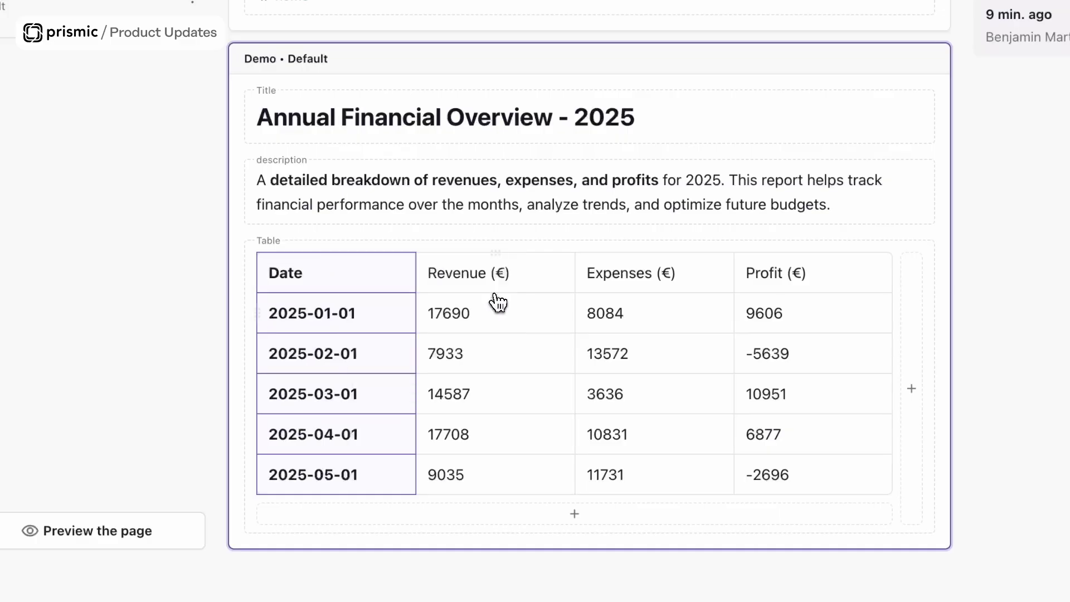
click(537, 443)
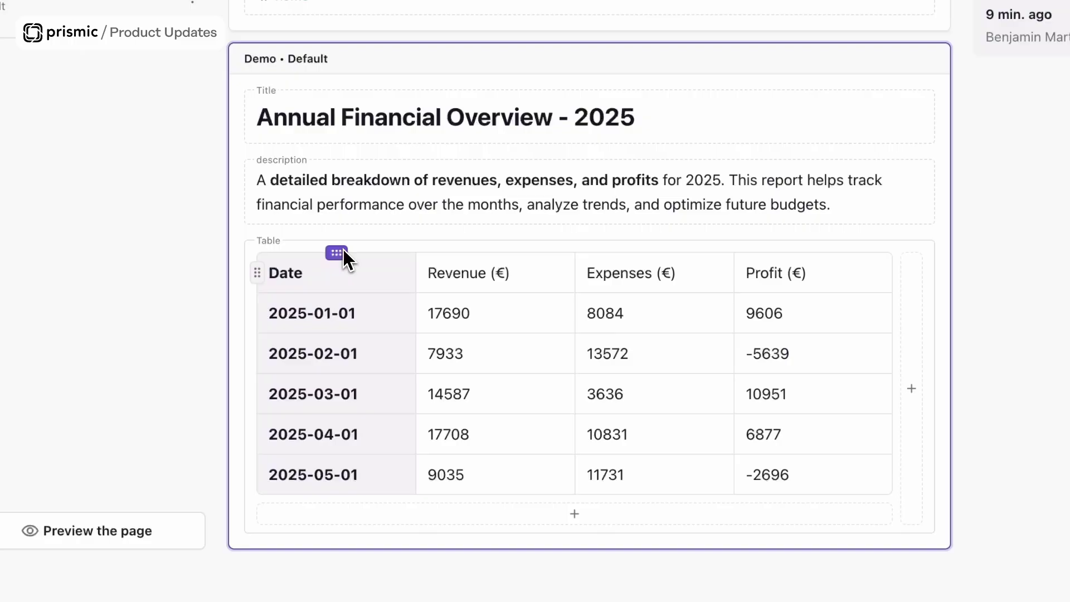
click(258, 273)
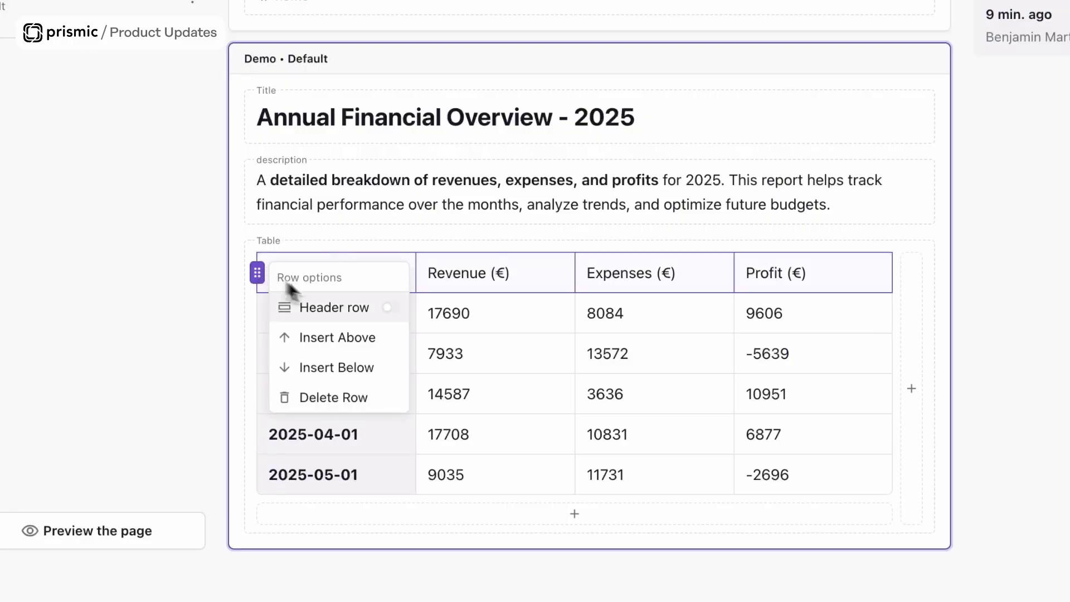
click(405, 317)
click(561, 347)
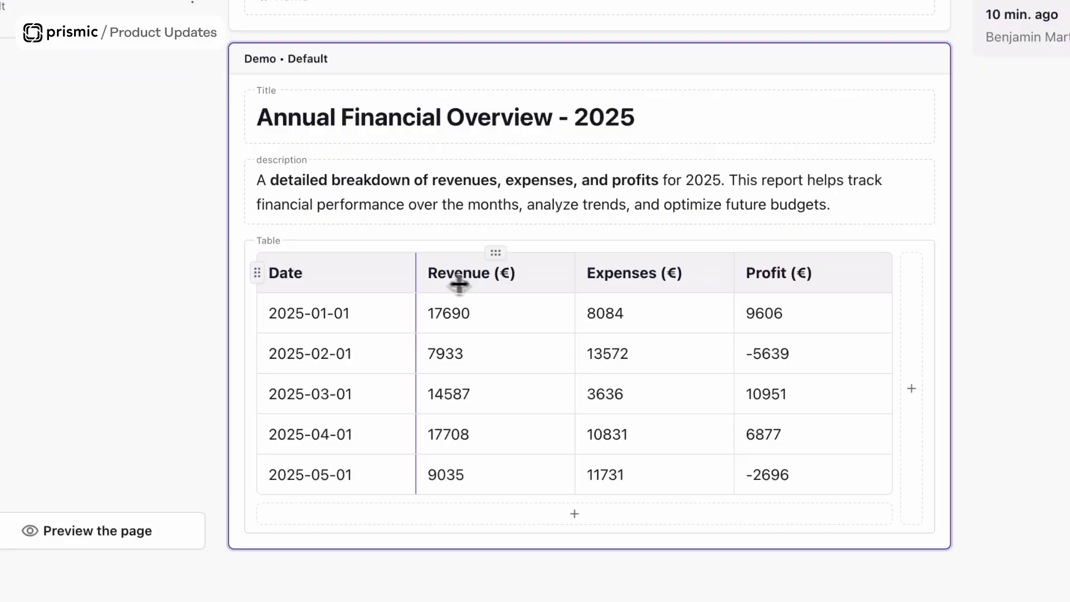
click(495, 253)
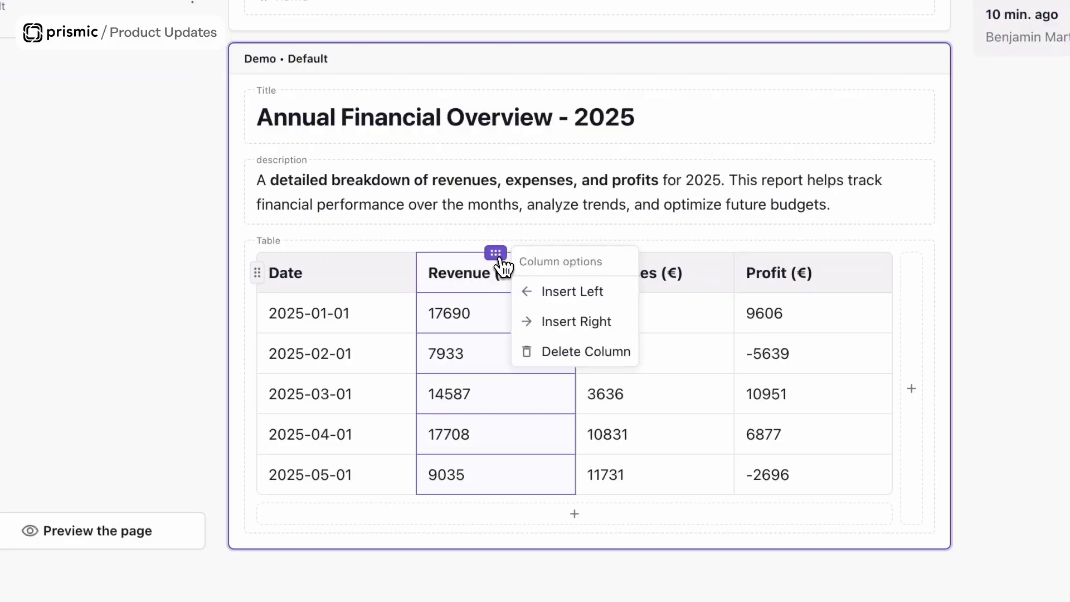
click(563, 322)
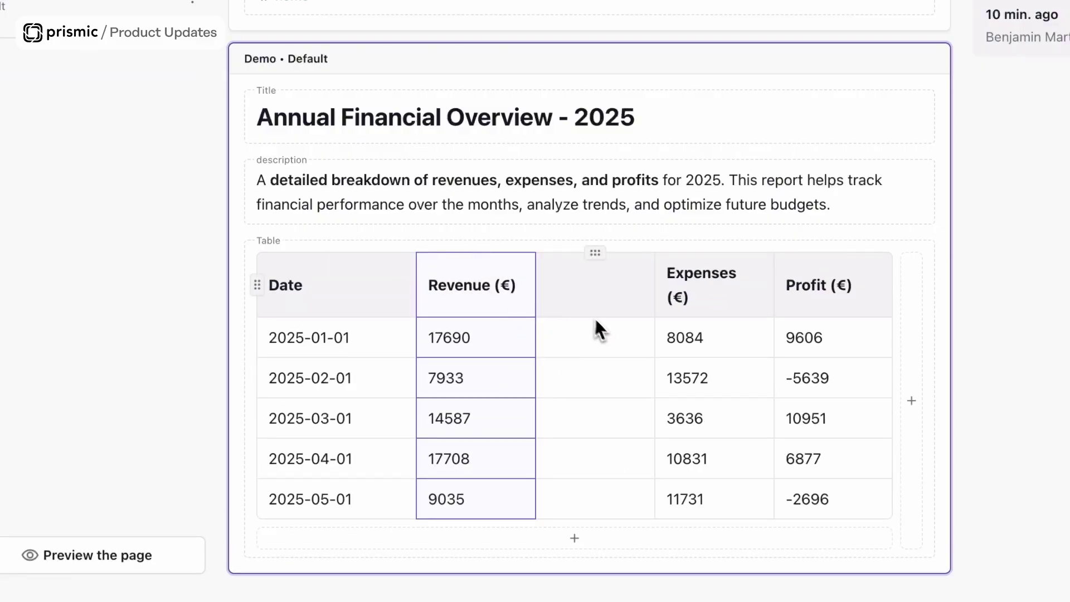
key(ctrl+z)
click(257, 311)
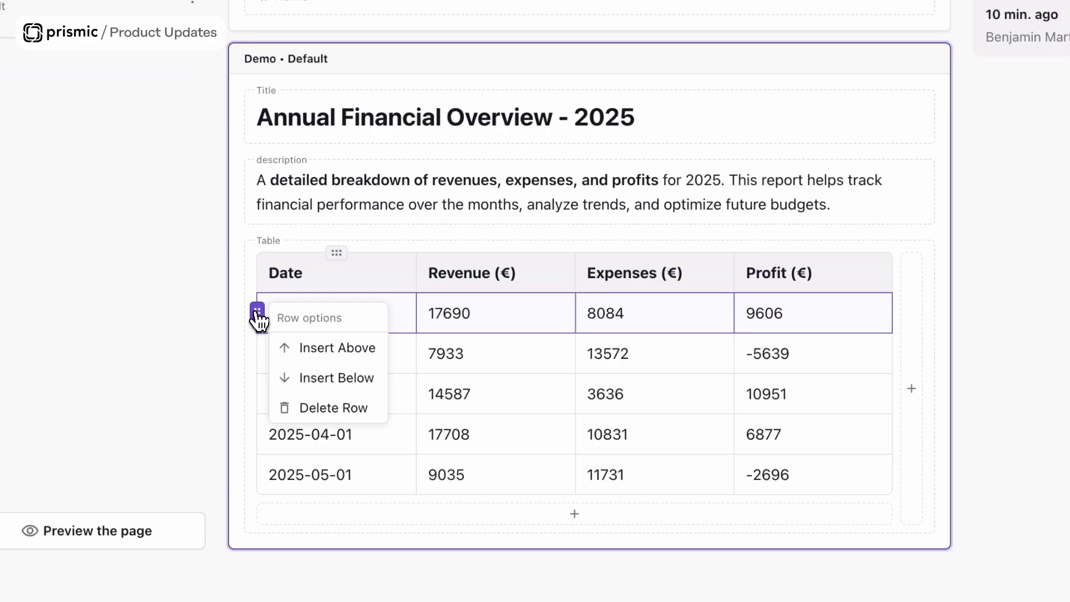
click(297, 349)
key(ctrl+z)
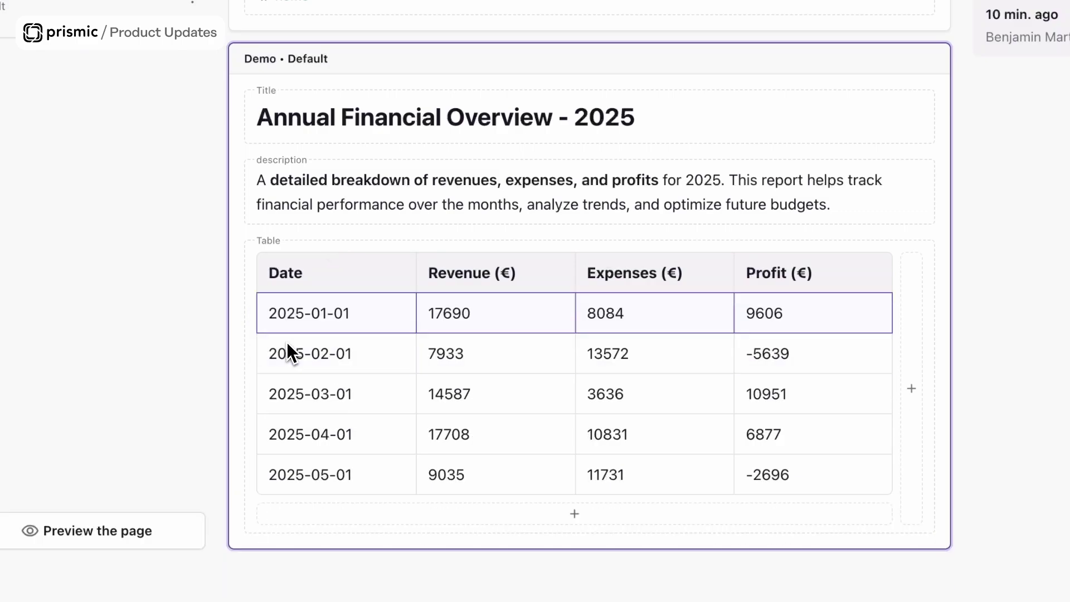
click(260, 319)
click(334, 376)
key(ctrl+z)
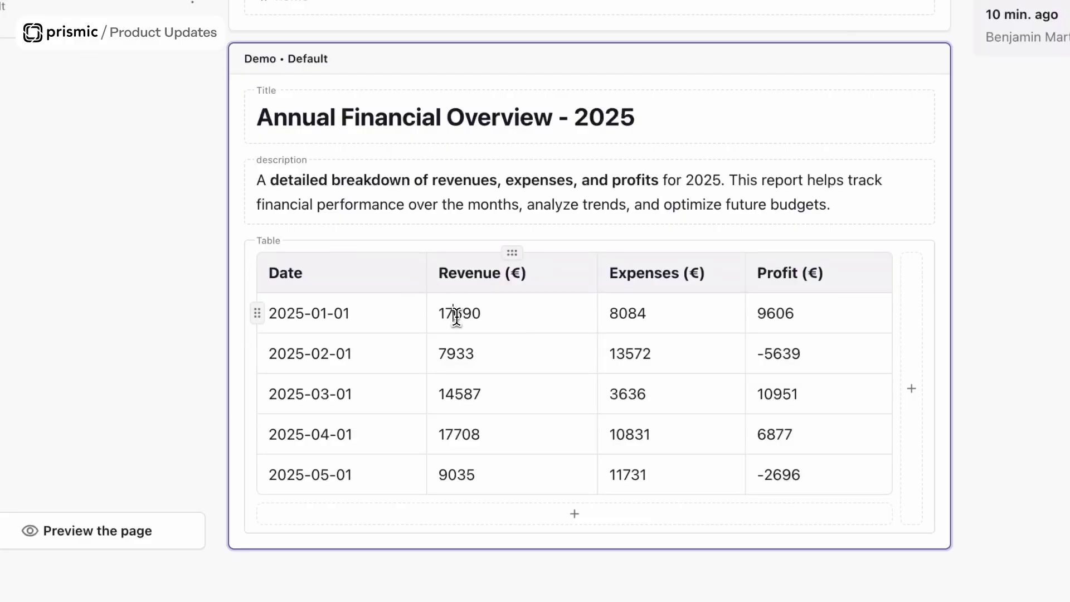
double_click(456, 314)
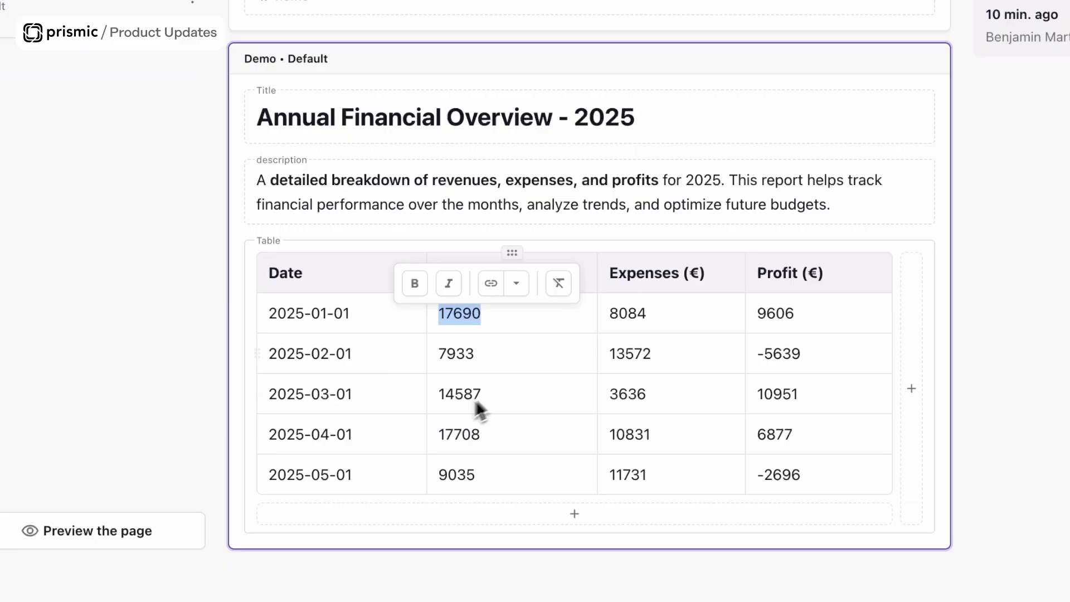
click(415, 283)
click(417, 285)
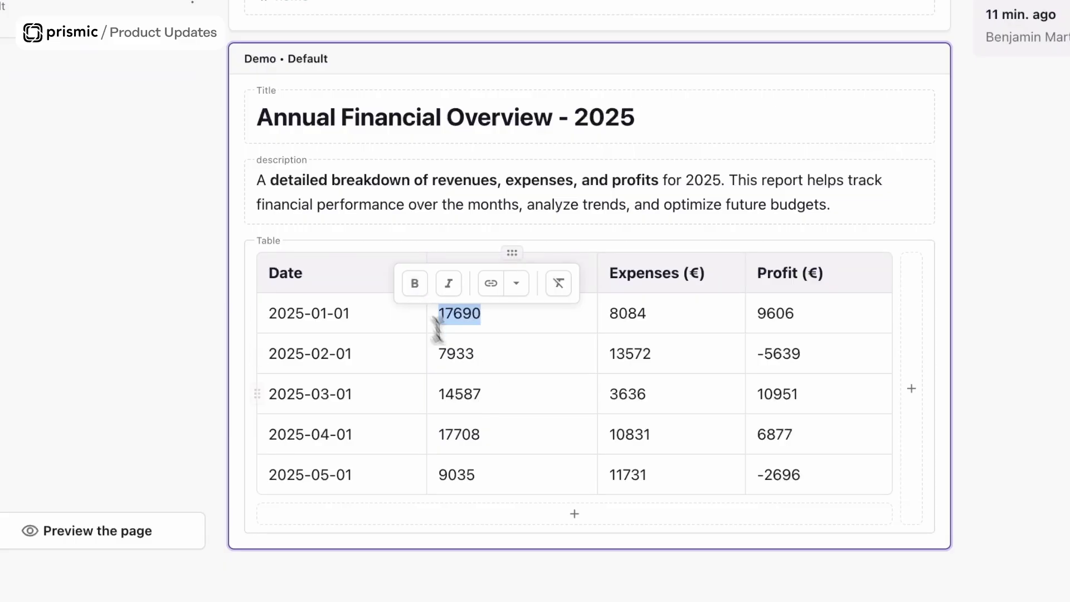
click(471, 393)
double_click(635, 312)
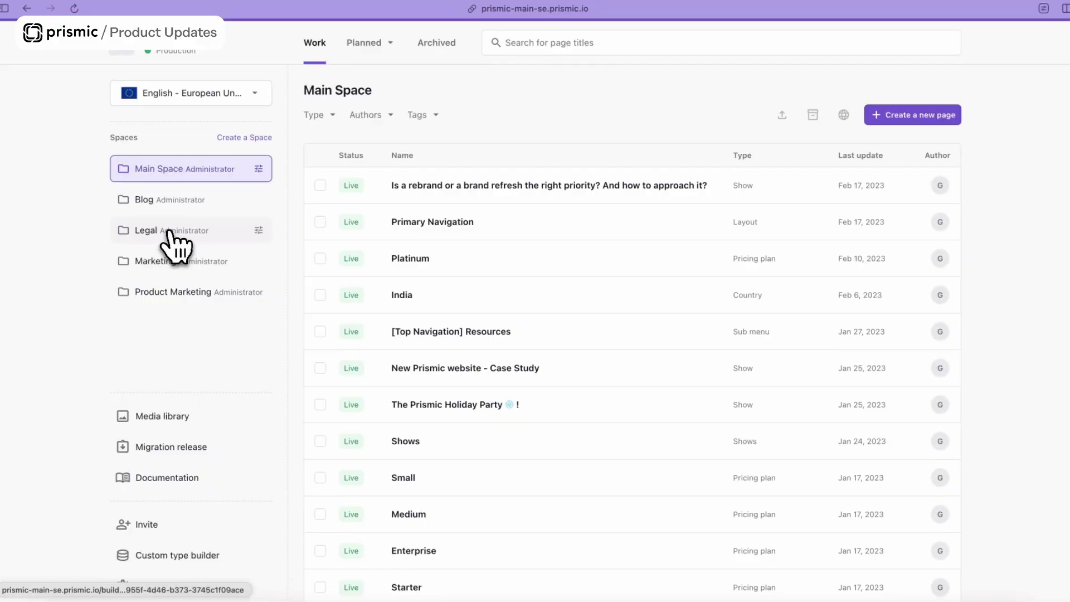
In the Legal space's user roles, search for a contributor by name and add them.
click(170, 235)
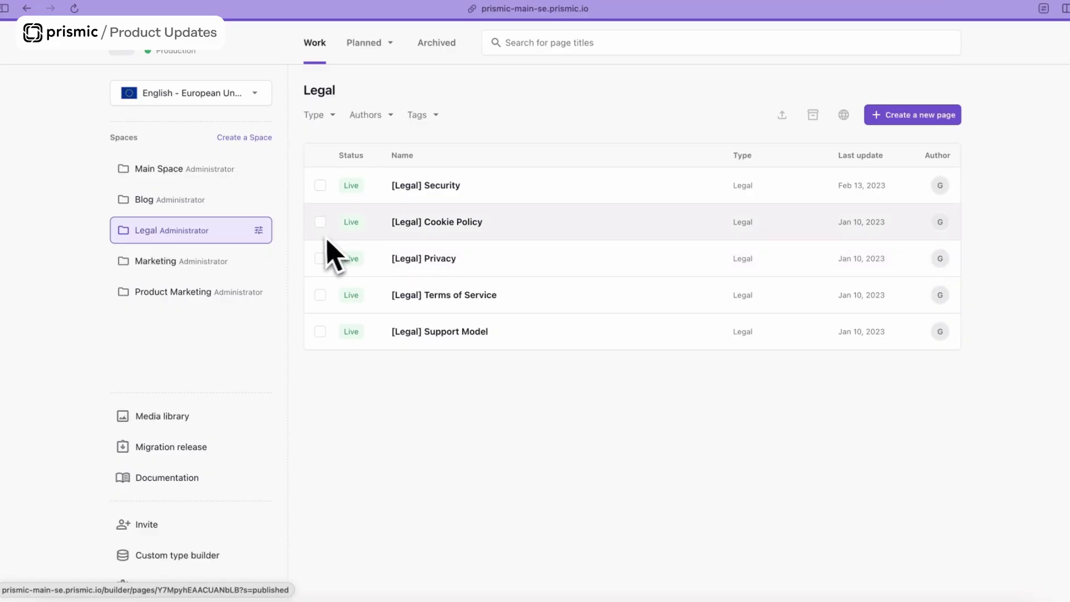
click(259, 231)
click(328, 132)
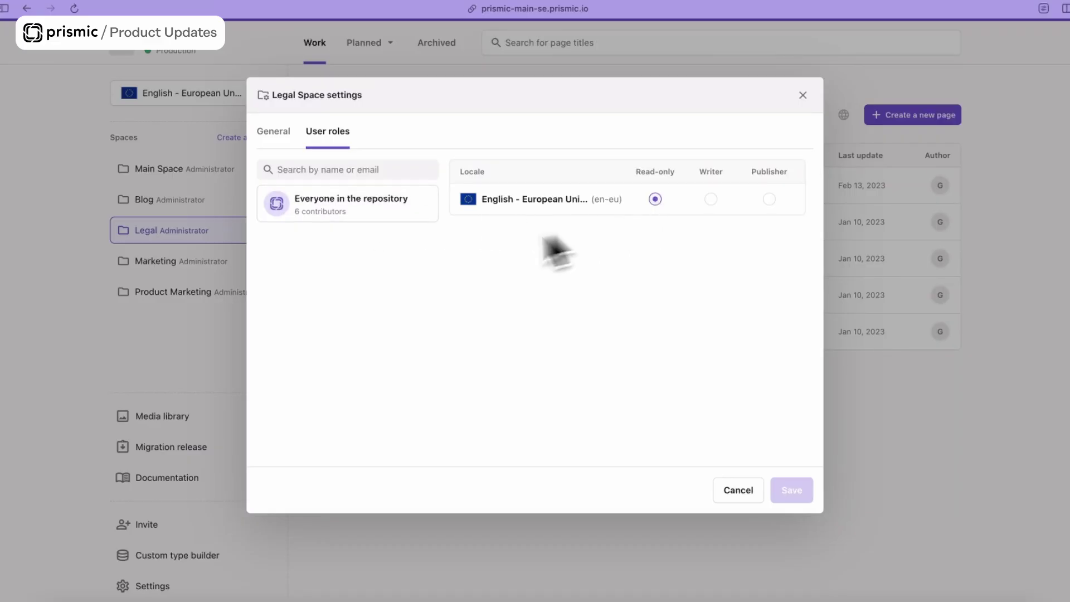
click(335, 170)
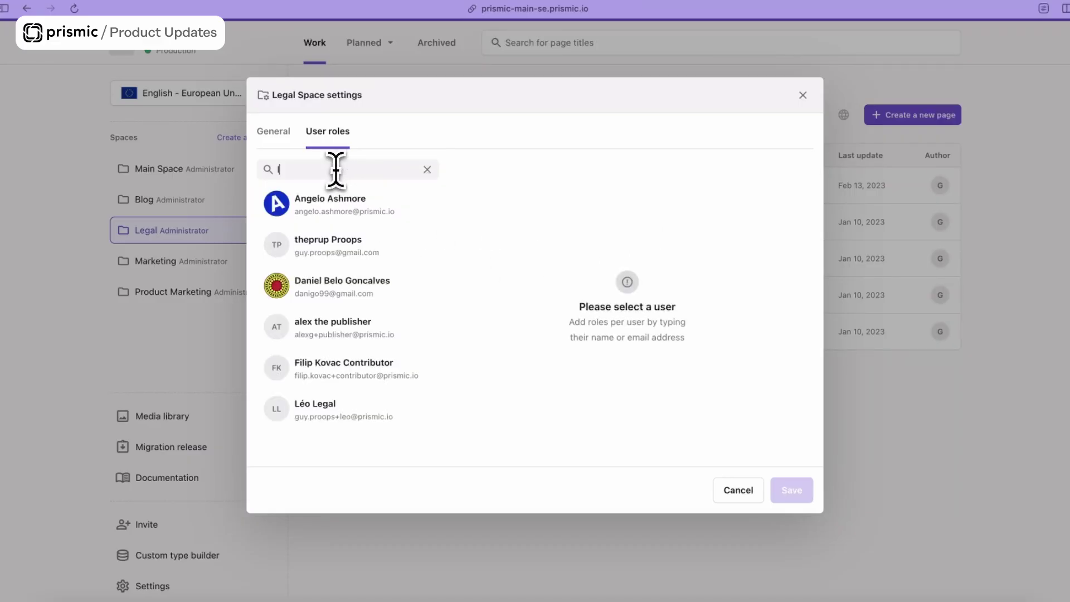
text(leo)
click(334, 214)
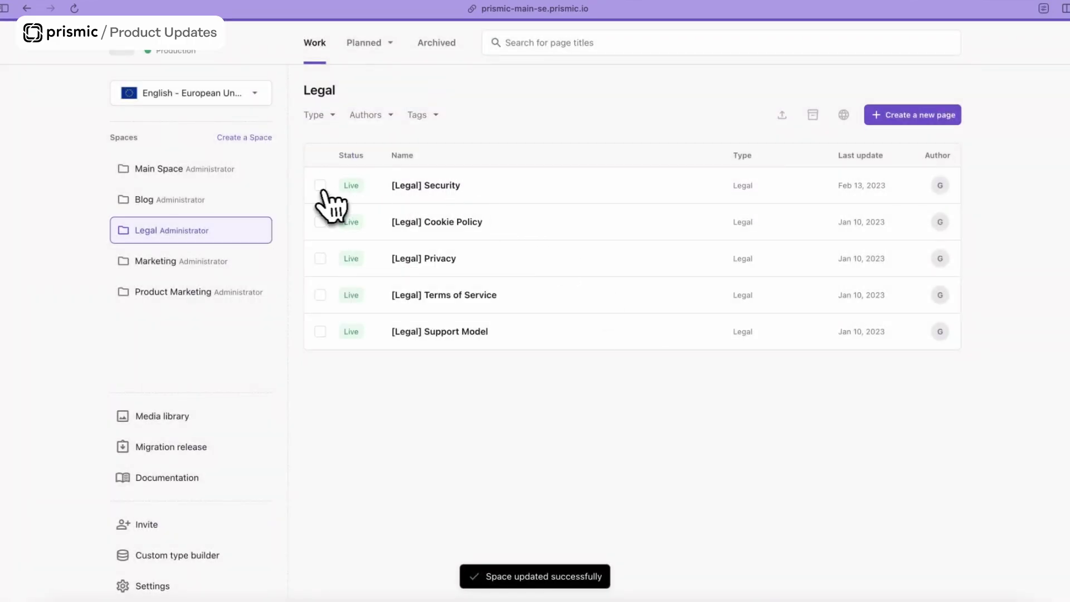
In the other Prismic window, edit and publish the Legal Cookie Policy hero, then return to the list.
key(ctrl+Up)
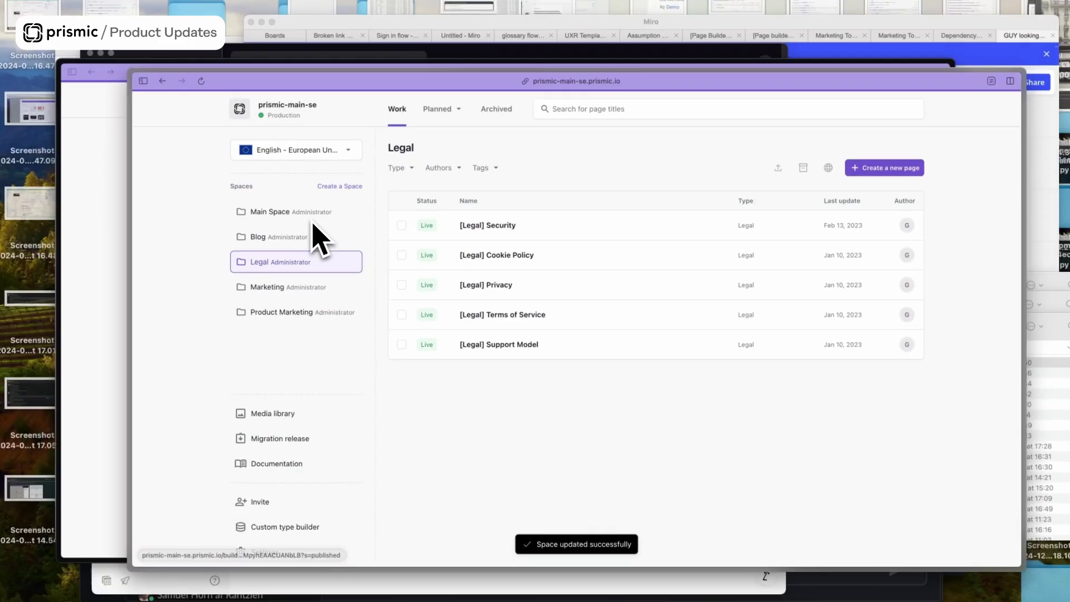
click(368, 283)
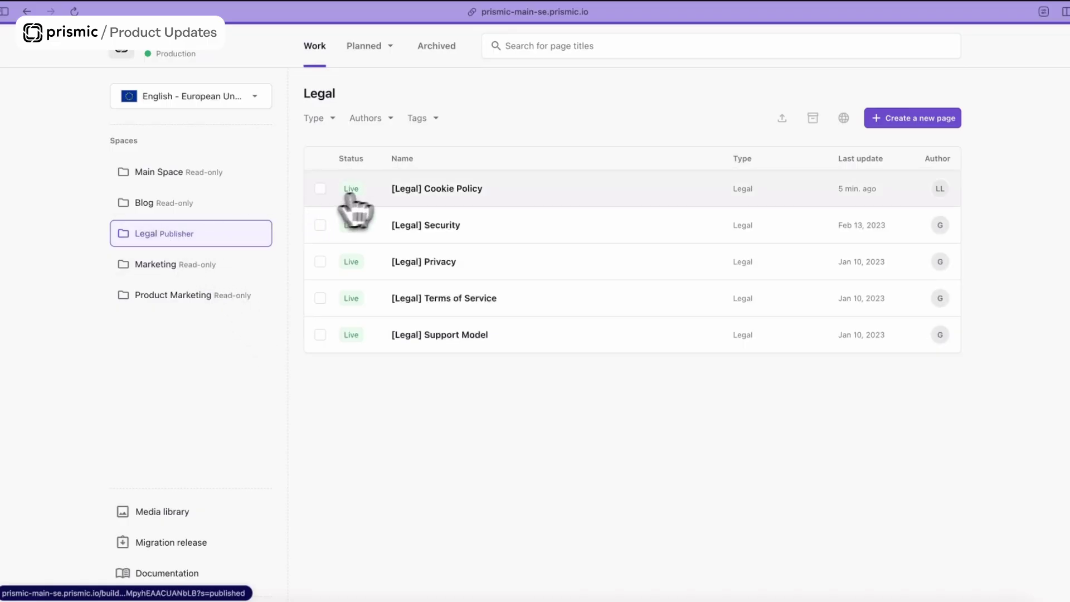
click(423, 189)
click(471, 317)
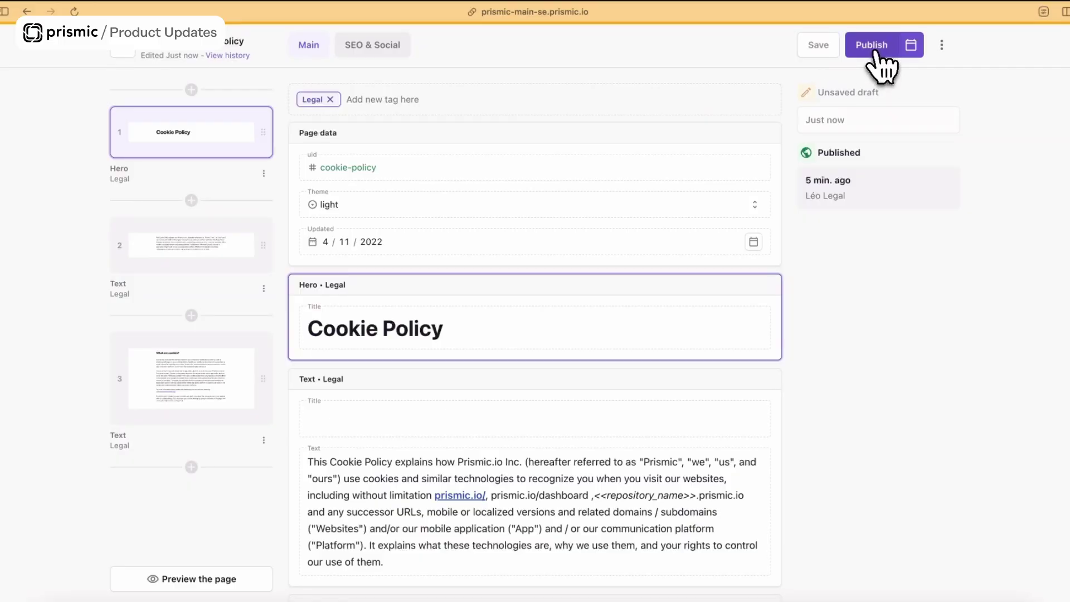
click(877, 50)
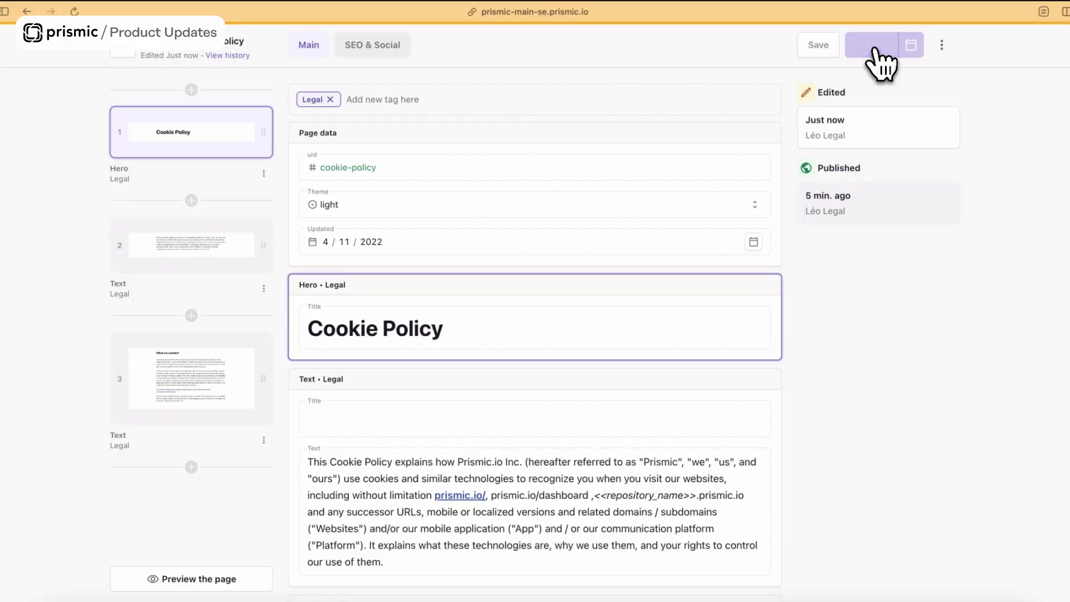
click(125, 53)
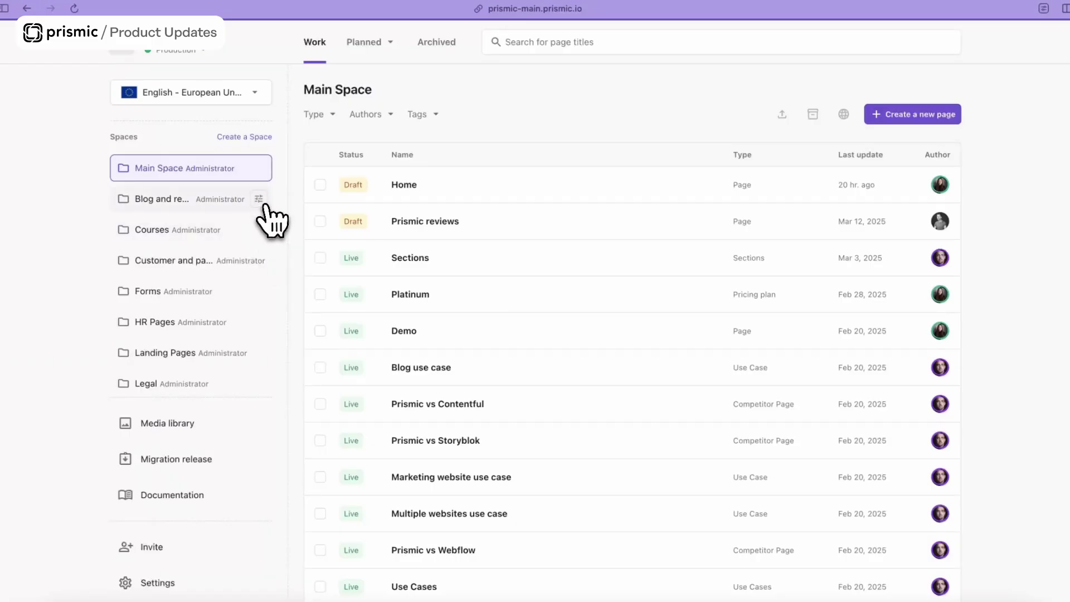
Show the custom user roles in the Blog and resources space settings.
click(259, 199)
click(329, 140)
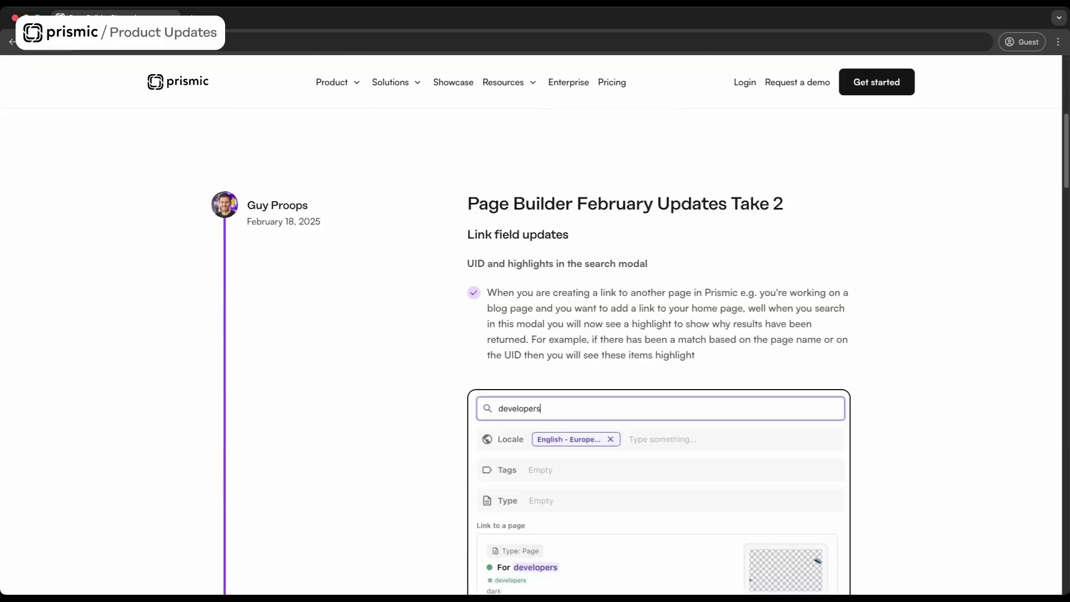
scroll(659, 353, down, 10)
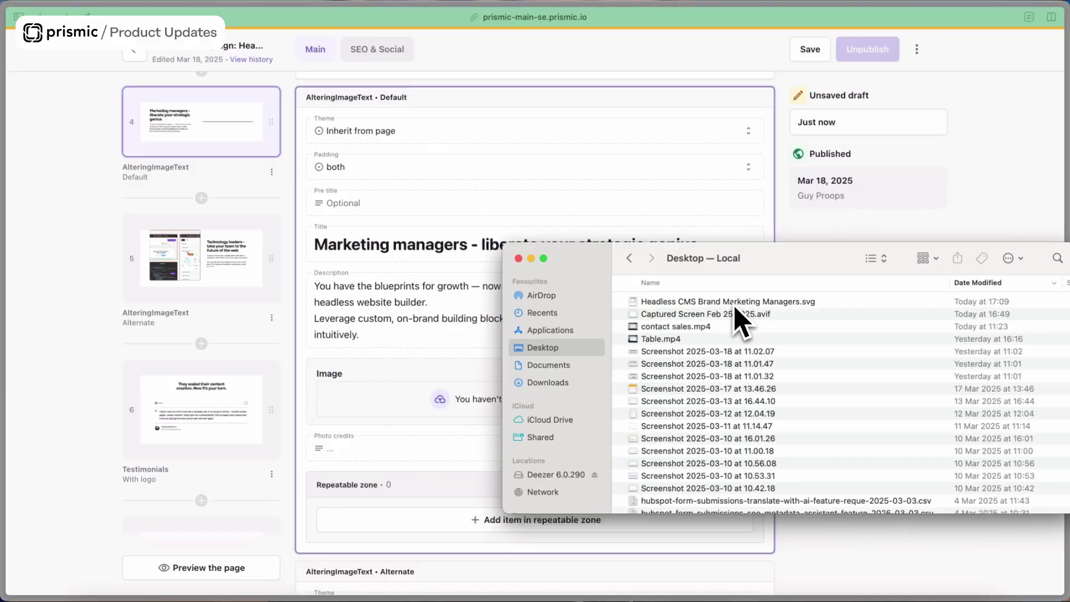
Drop a PNG from Finder into the Marketing managers slice's Image field.
drag(733, 311, 535, 410)
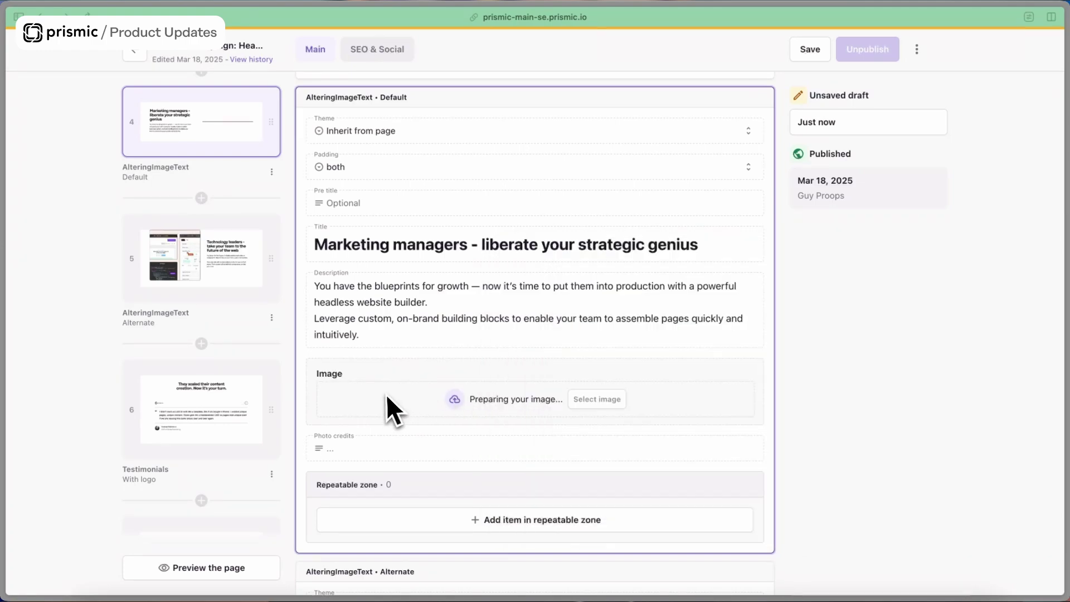